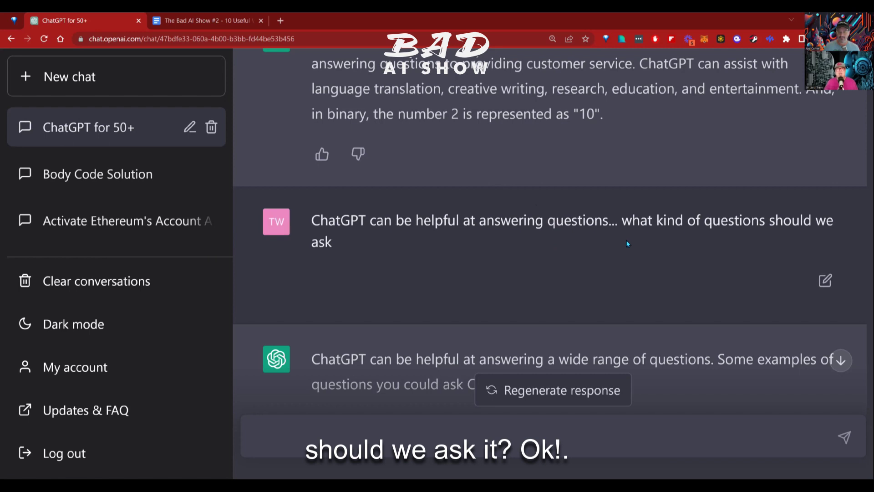
Read through the list of example questions ChatGPT suggests asking, and return to the prompt above it
scroll(627, 239, "down", 2)
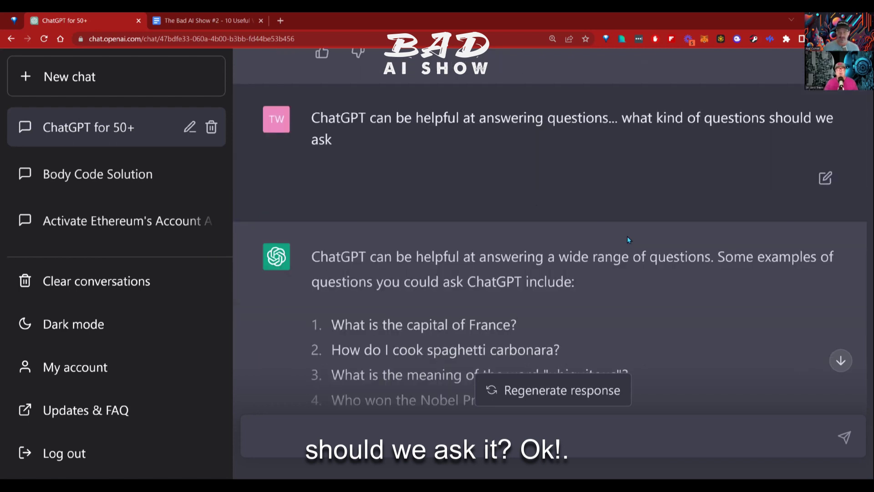
scroll(627, 234, "down", 2)
scroll(629, 226, "down", 2)
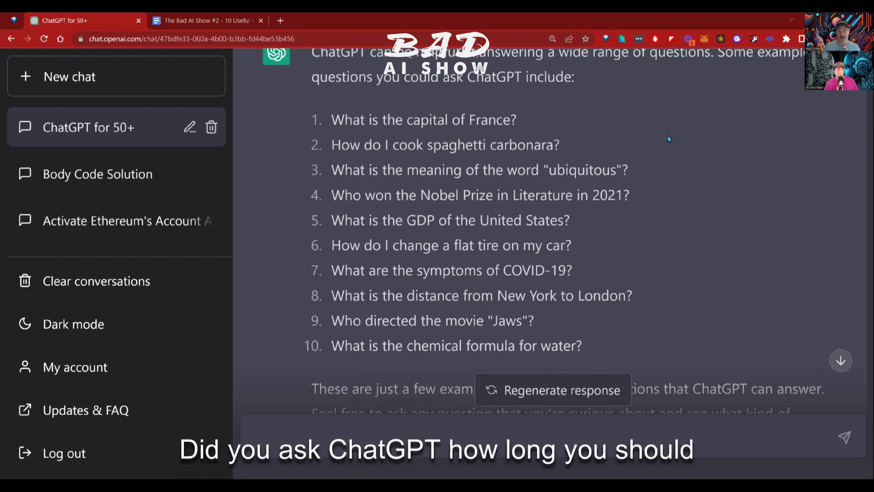
scroll(660, 125, "up", 2)
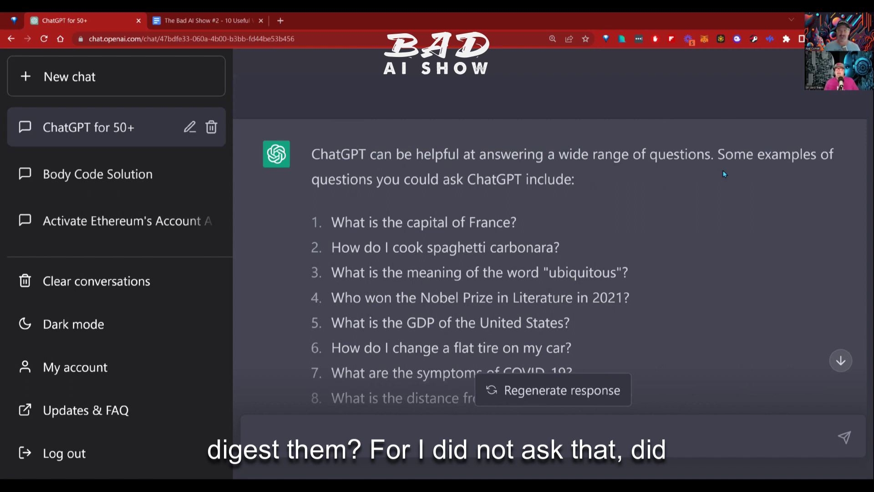
scroll(676, 166, "up", 4)
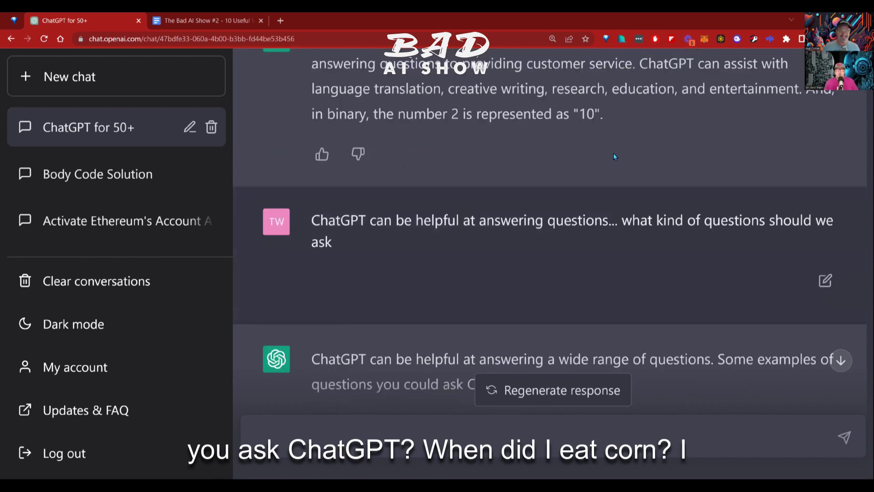
Edit the submitted question to end with "what kind of questions should we ask about cooking?", resubmit it and read the new answer
scroll(641, 157, "down", 2)
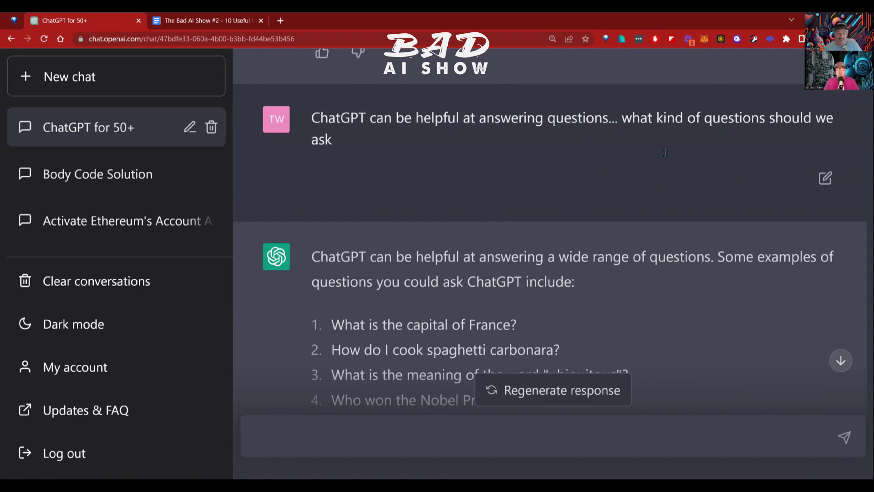
left_click(824, 178)
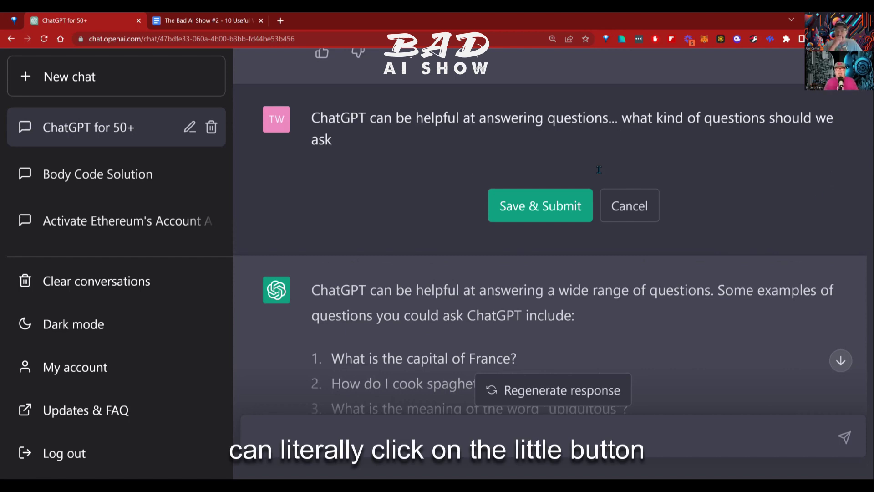
left_click(399, 140)
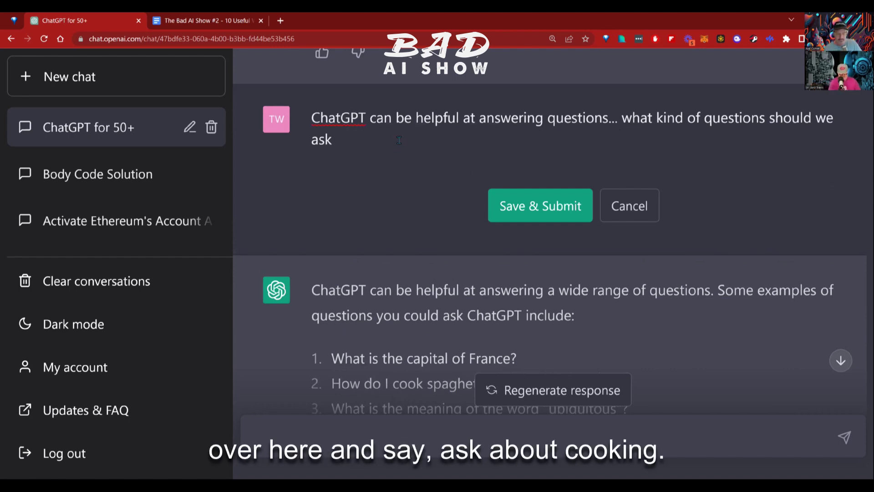
type("about cook")
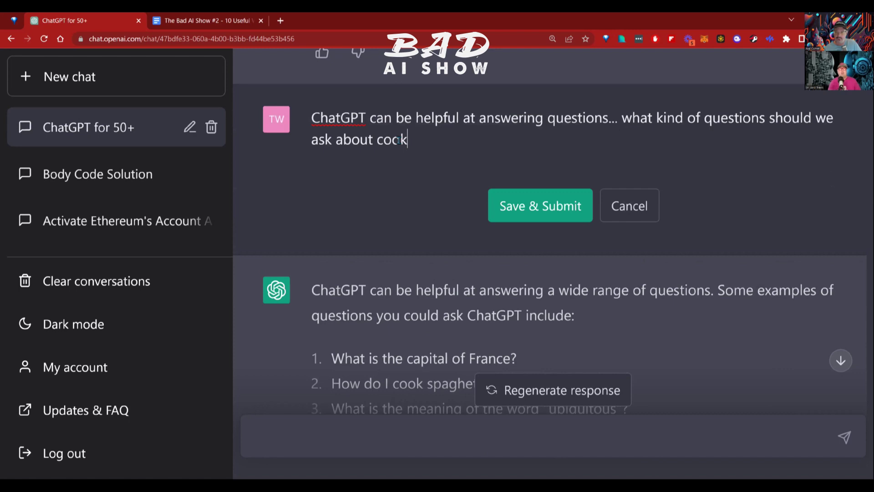
type("ing?")
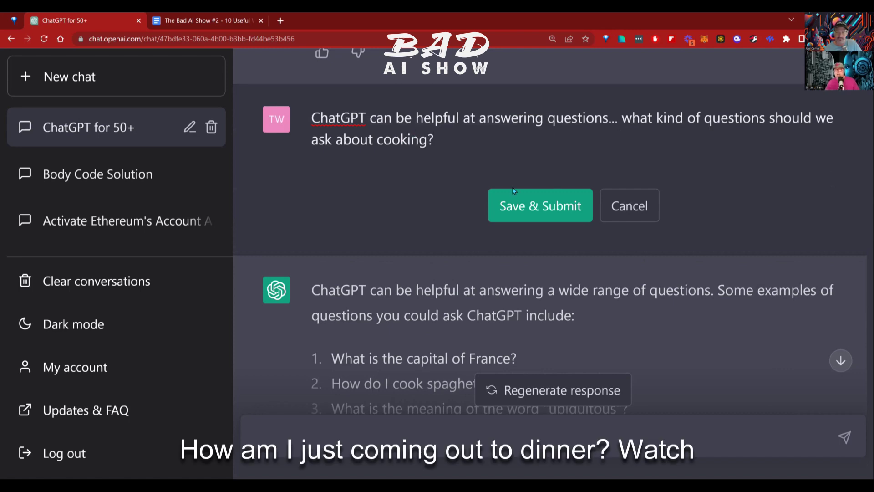
left_click(527, 201)
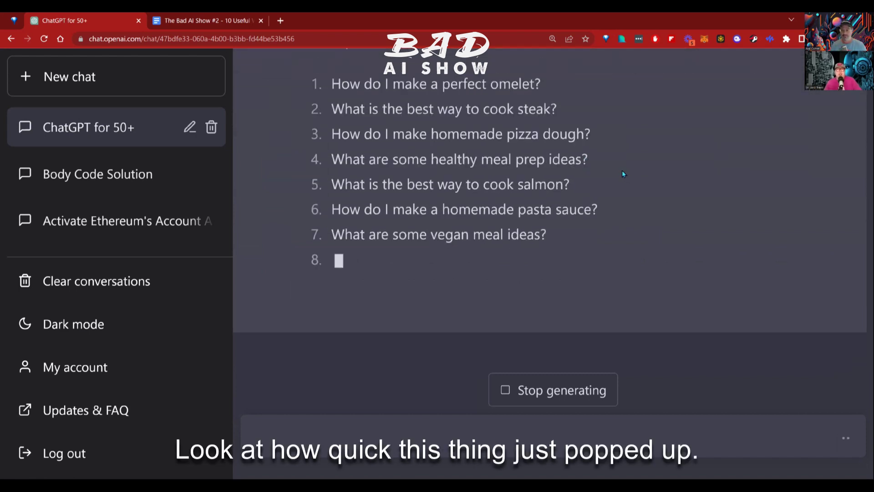
scroll(621, 170, "up", 2)
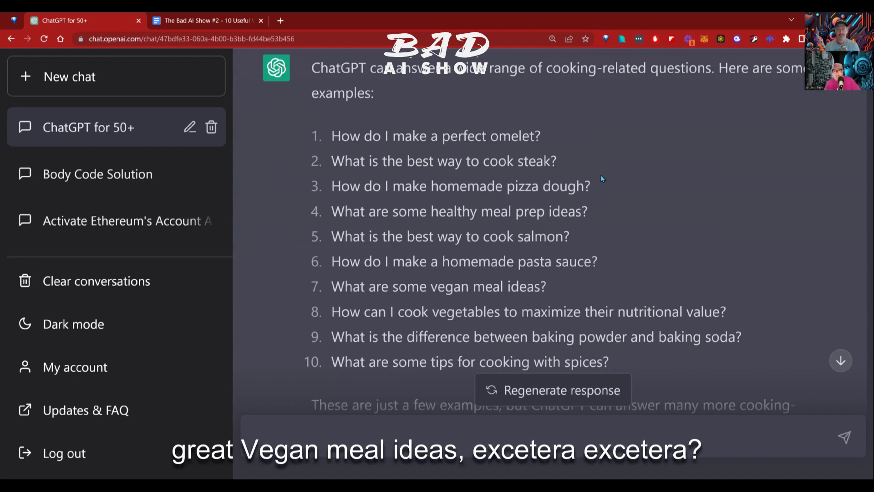
scroll(601, 178, "down", 2)
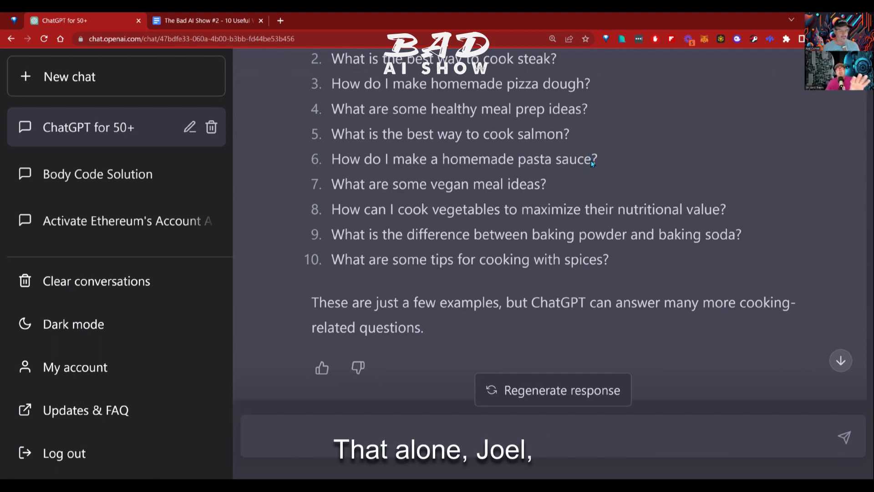
scroll(598, 177, "up", 2)
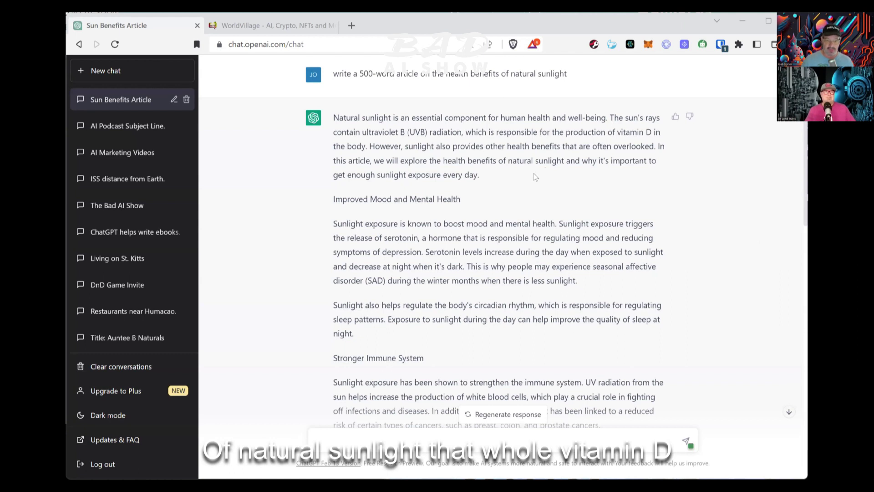
Copy the paragraphs below the heading "How Much Sunlight Do You Need?" through the end of the natural sunlight article
scroll(458, 157, "down", 3)
scroll(458, 156, "down", 10)
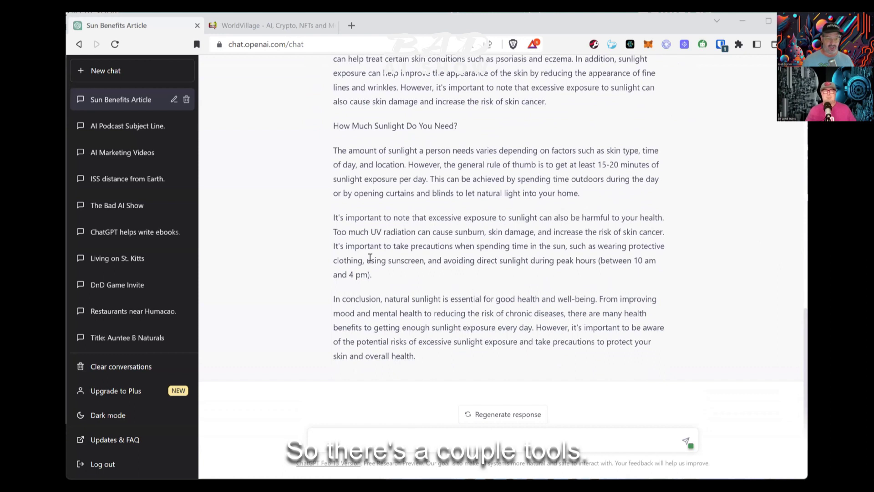
left_click_drag(416, 358, 330, 153)
key("ctrl+c")
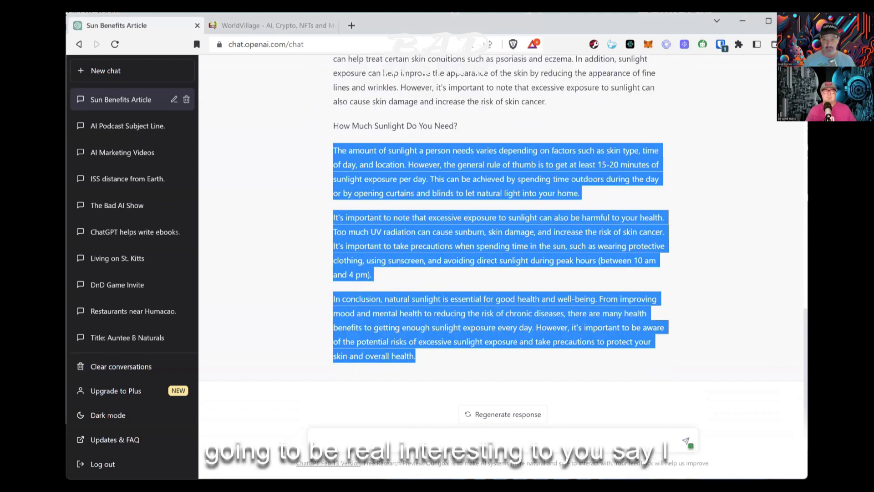
Switch to the AI Writing Check site, paste the copied sunlight paragraphs, run the text check and highlight the prediction
key("alt+Tab")
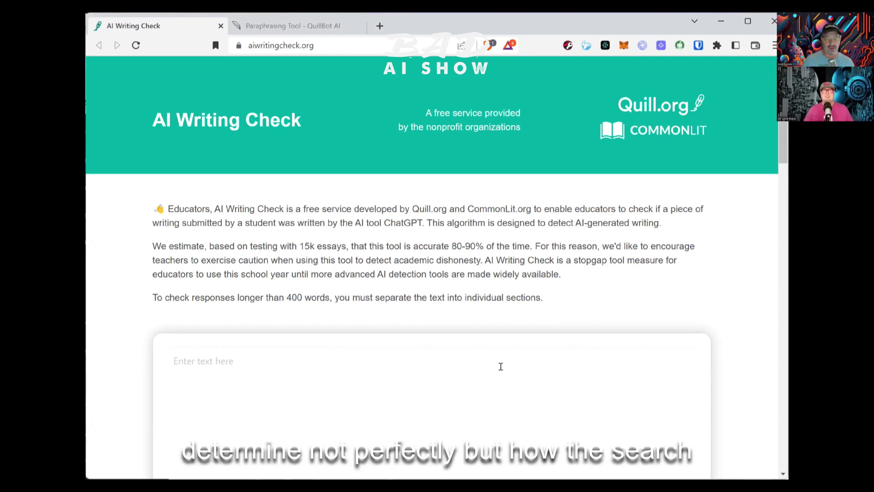
scroll(399, 364, "down", 3)
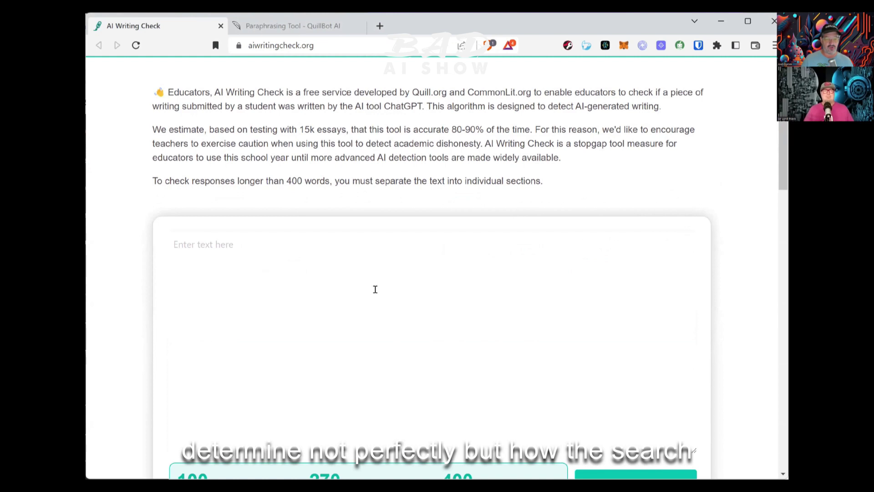
left_click(450, 262)
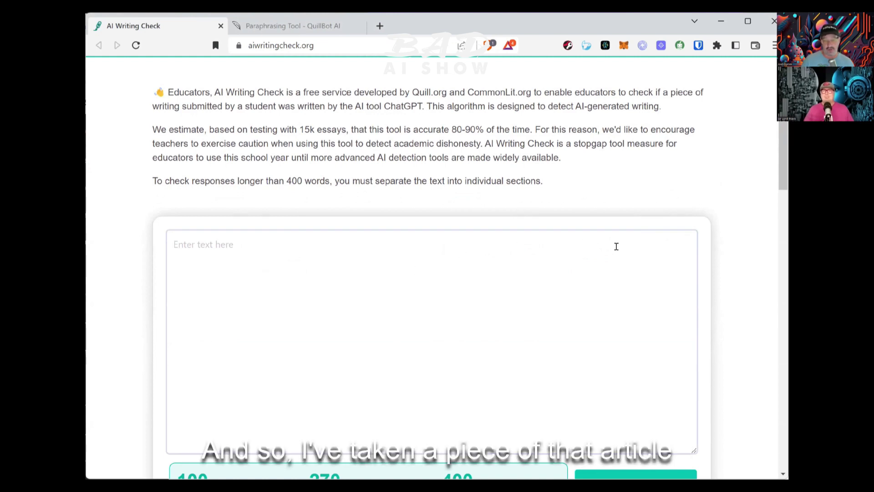
key("ctrl+v")
scroll(371, 391, "down", 3)
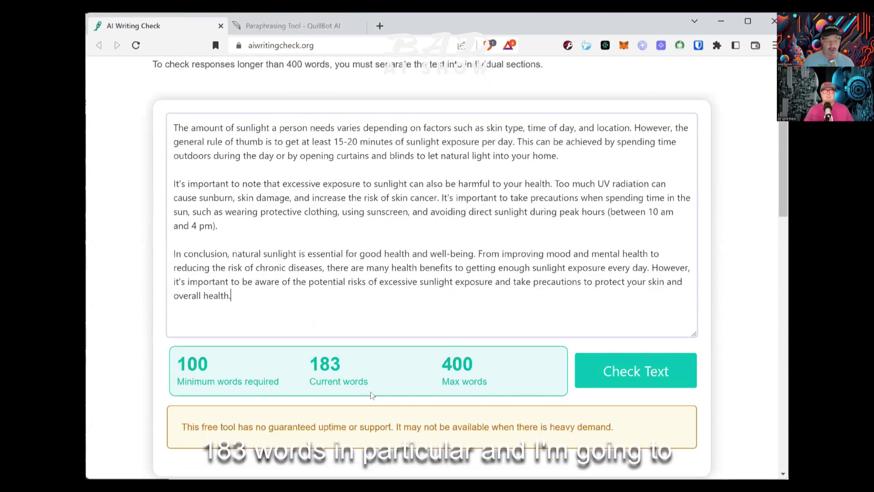
left_click(625, 370)
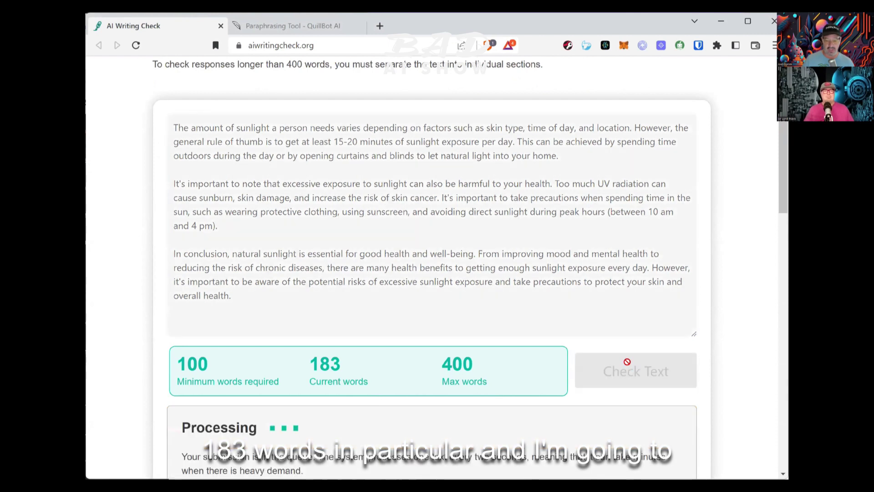
scroll(452, 301, "down", 4)
left_click_drag(436, 293, 197, 290)
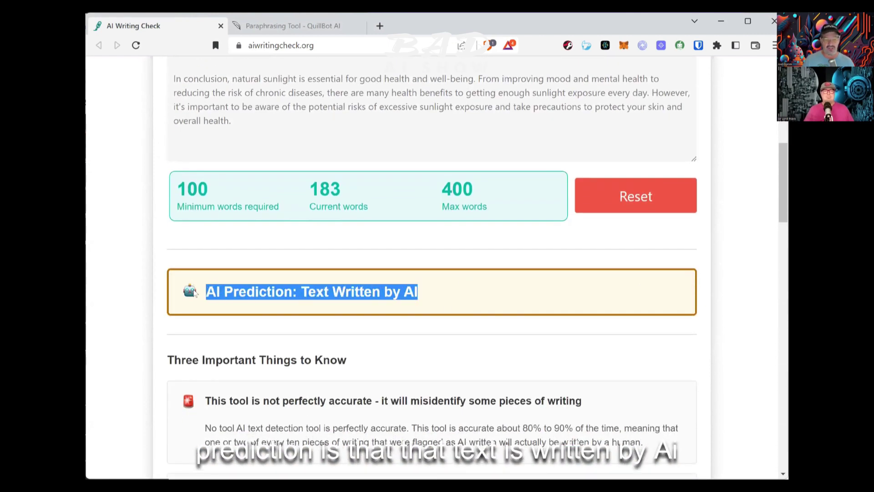
left_click(372, 293)
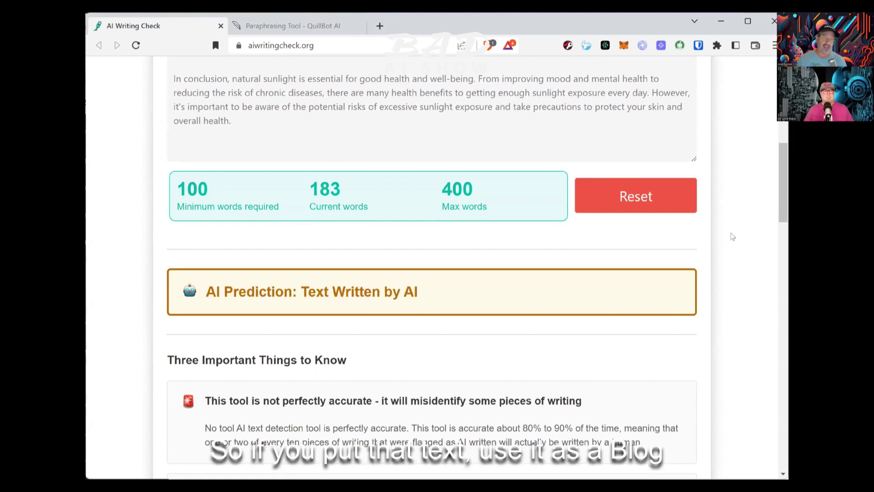
scroll(741, 230, "up", 6)
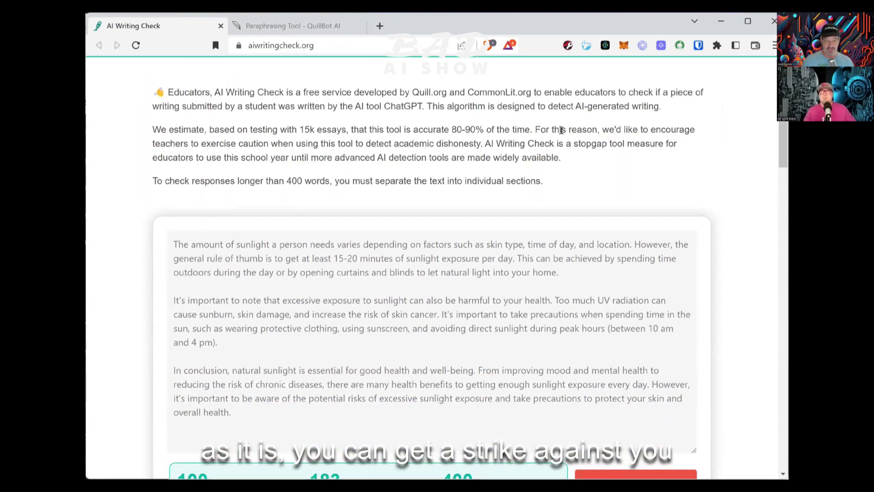
In QuillBot's Paraphrasing Tool, rephrase the sunlight article in Creative mode and select the entire paraphrased text for copying
left_click(288, 27)
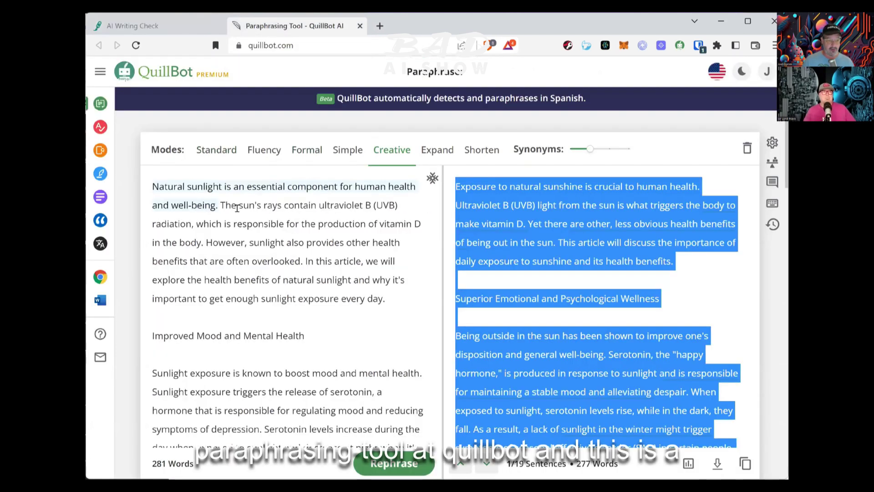
left_click(385, 465)
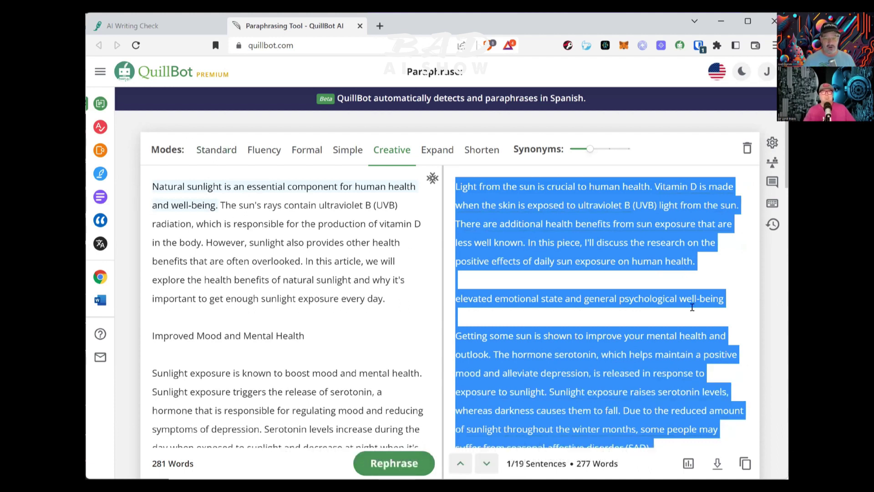
left_click(718, 258)
key("ctrl+a")
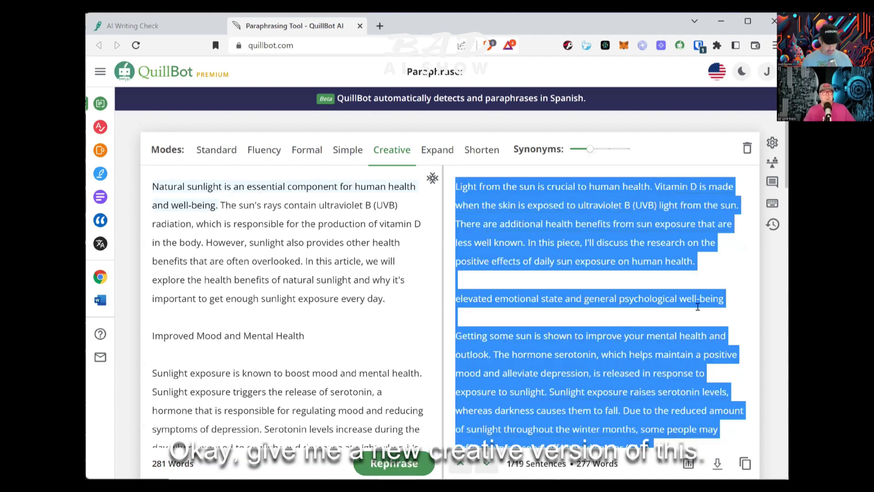
Reset AI Writing Check, paste the QuillBot paraphrase, run the text check again and highlight the new prediction
left_click(149, 30)
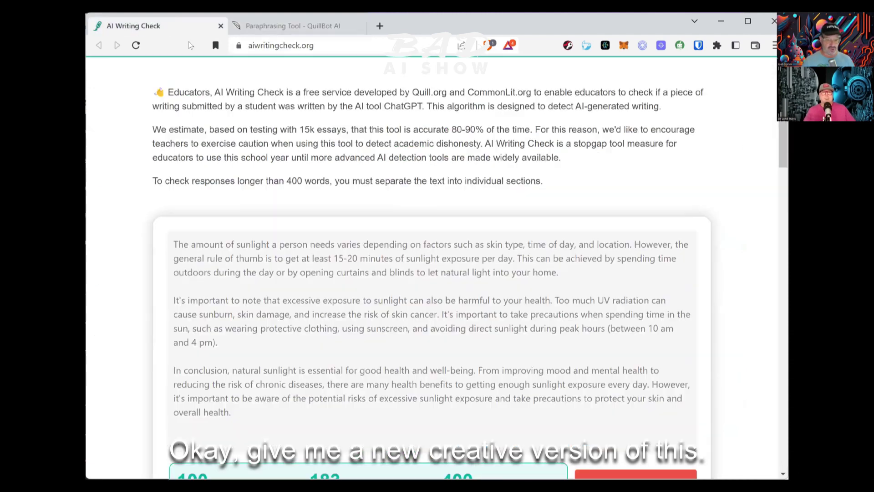
scroll(627, 353, "down", 5)
left_click(661, 254)
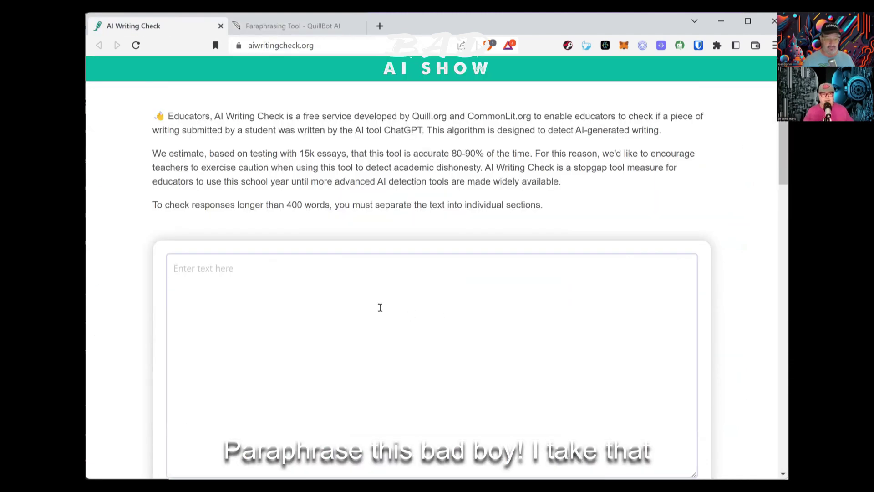
key("ctrl+v")
scroll(557, 294, "down", 5)
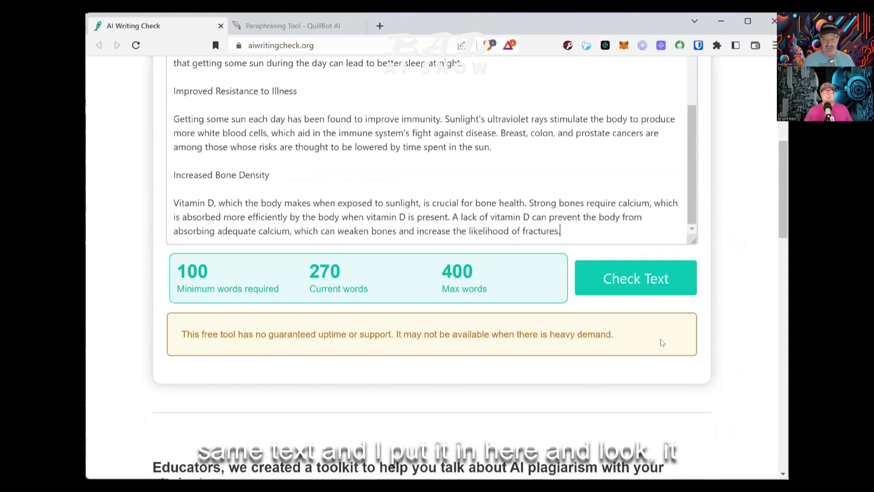
left_click(635, 290)
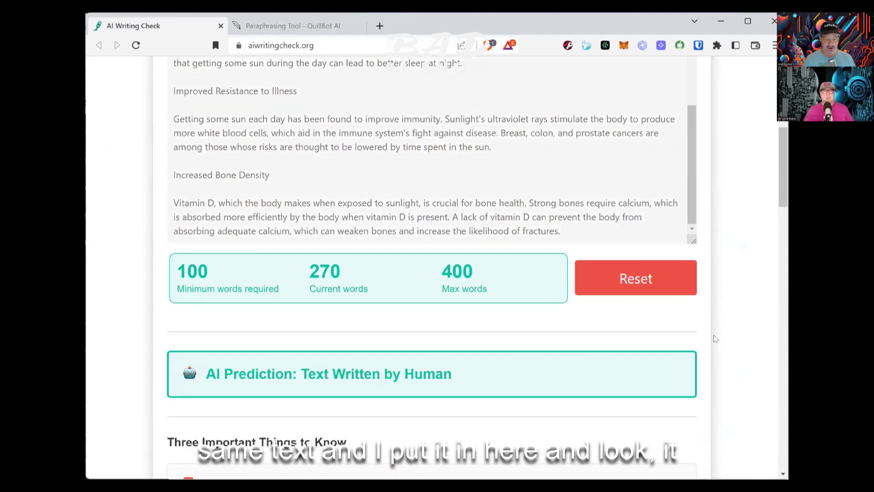
left_click_drag(477, 377, 166, 371)
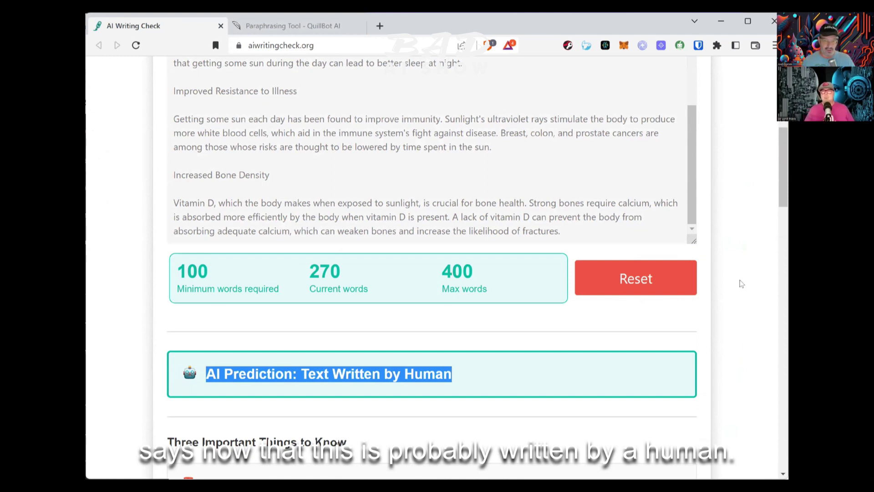
left_click(740, 283)
scroll(735, 282, "up", 5)
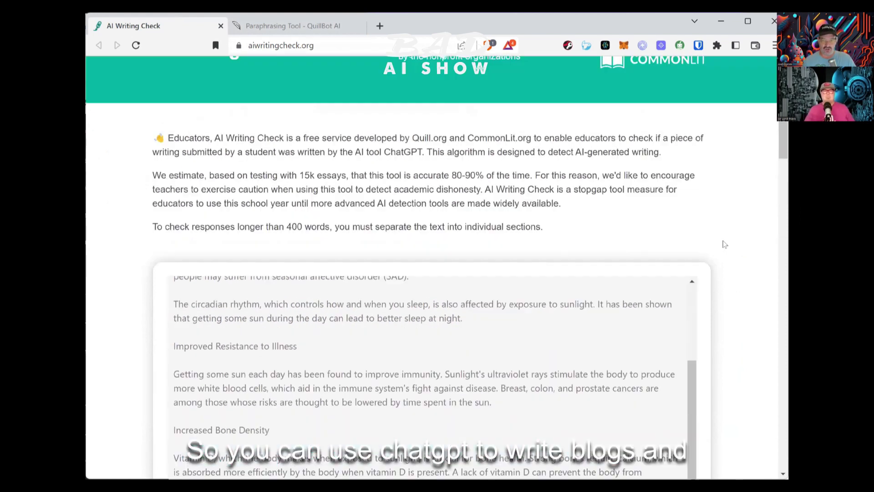
scroll(719, 204, "up", 2)
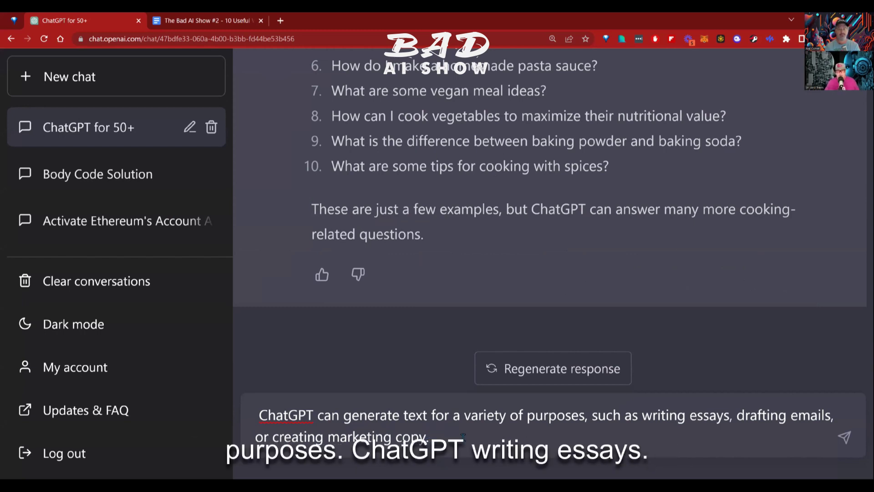
Ask ChatGPT for great examples of generating text for purposes such as writing essays, drafting emails or creating marketing copy
key("Return")
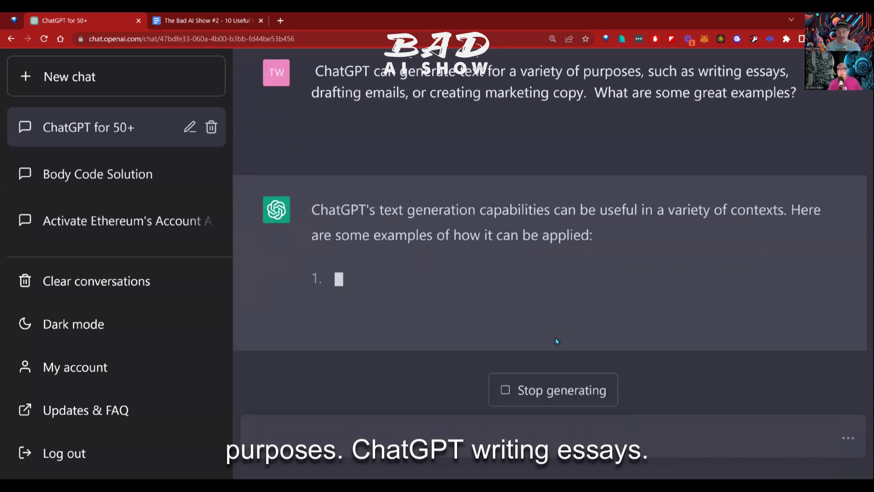
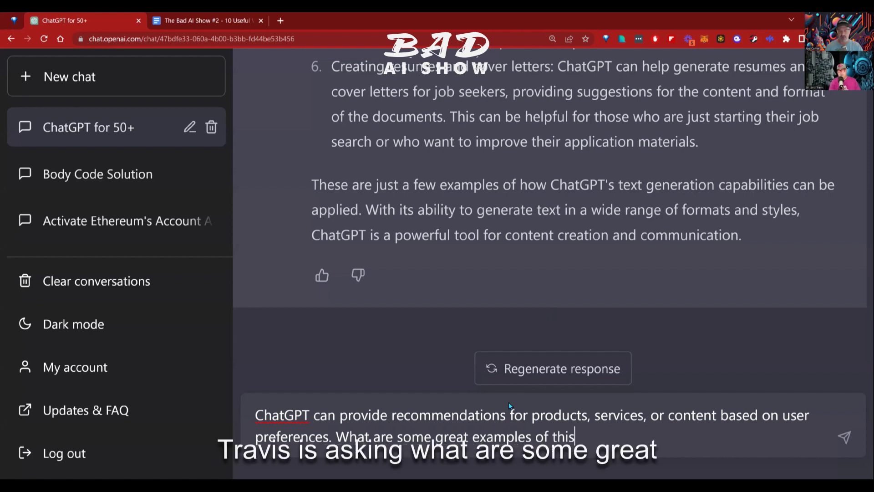
Ask ChatGPT for great examples of recommending products, services, or content based on user preferences
type("ChatGPT can provide recommendations for products, services, or content based on user preferences.")
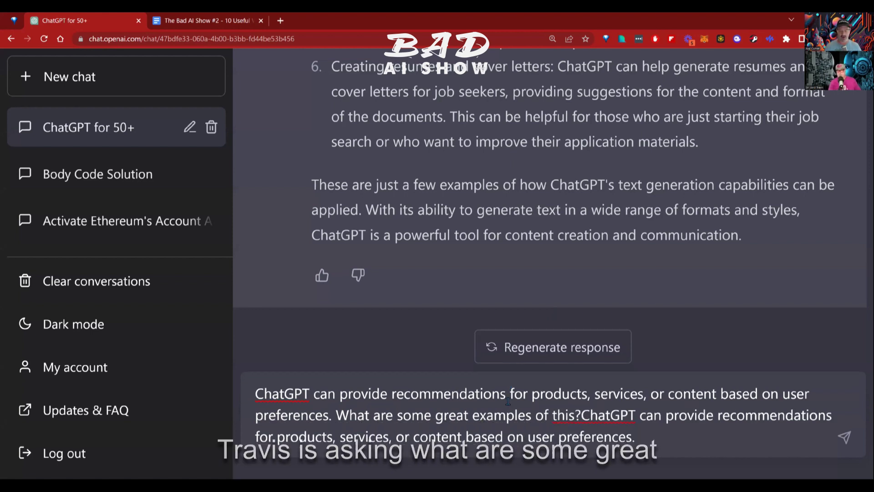
key("Return")
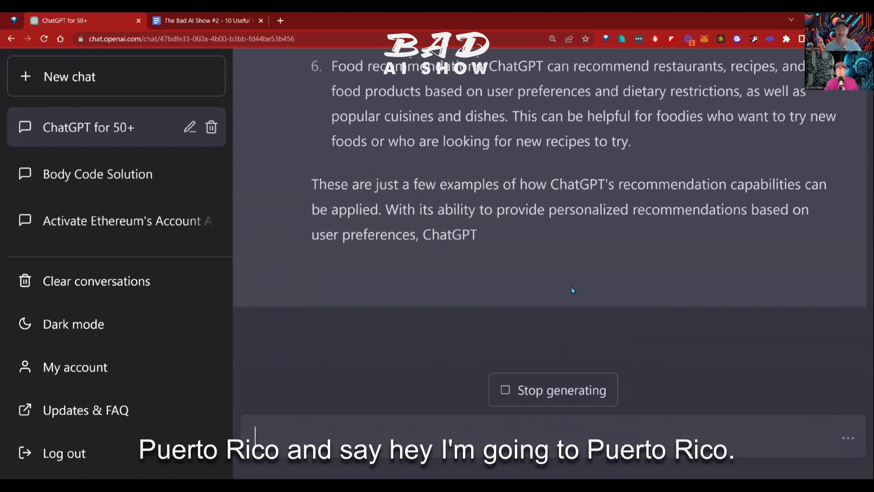
scroll(570, 288, "up", 2)
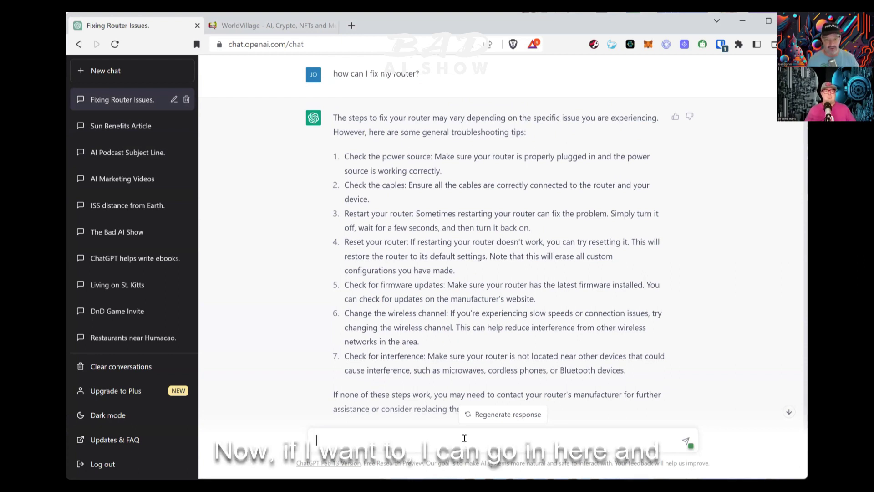
Start a follow-up message beneath the troubleshooting tips in the Fixing Router Issues chat
type("s")
key("alt+space")
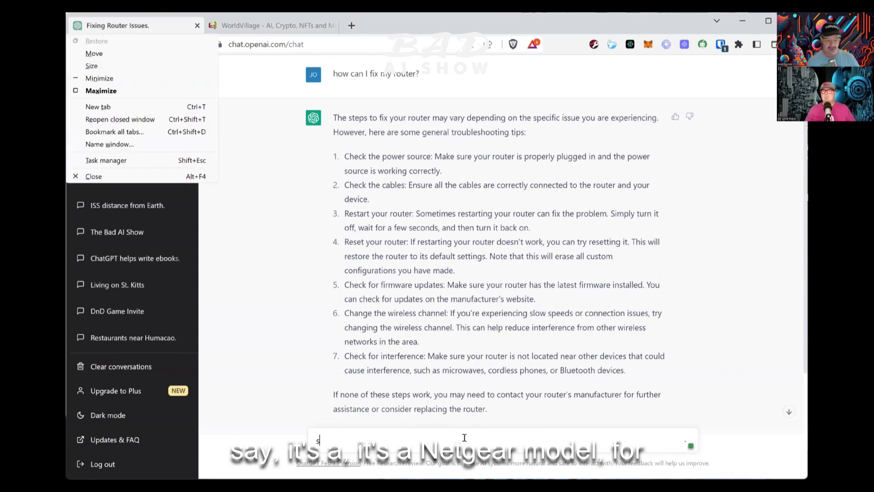
left_click(464, 437)
key("BackSpace")
type("i")
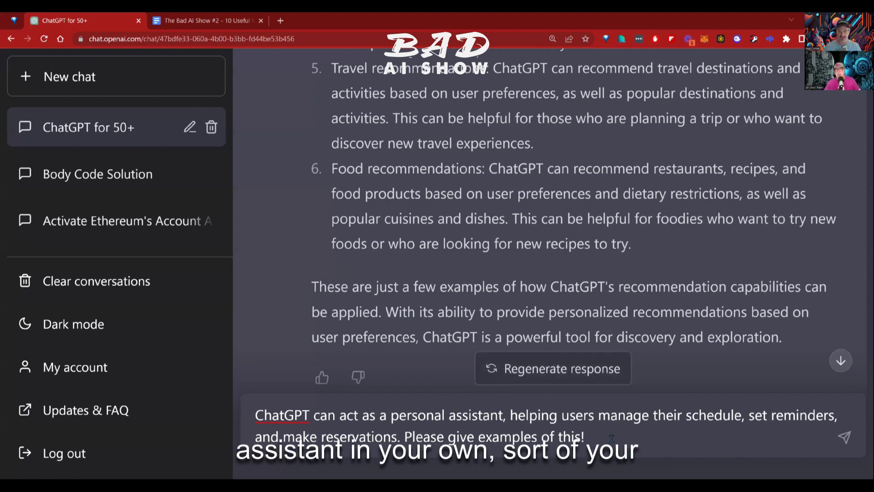
Ask ChatGPT for examples of acting as a personal assistant that manages schedules, sets reminders and makes reservations, and read through the answer
key("Return")
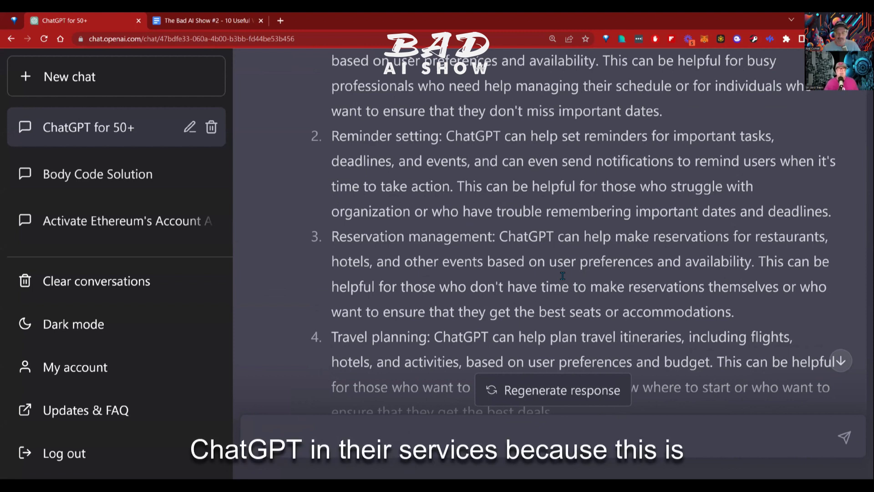
scroll(563, 275, "down", 2)
scroll(563, 275, "down", 2)
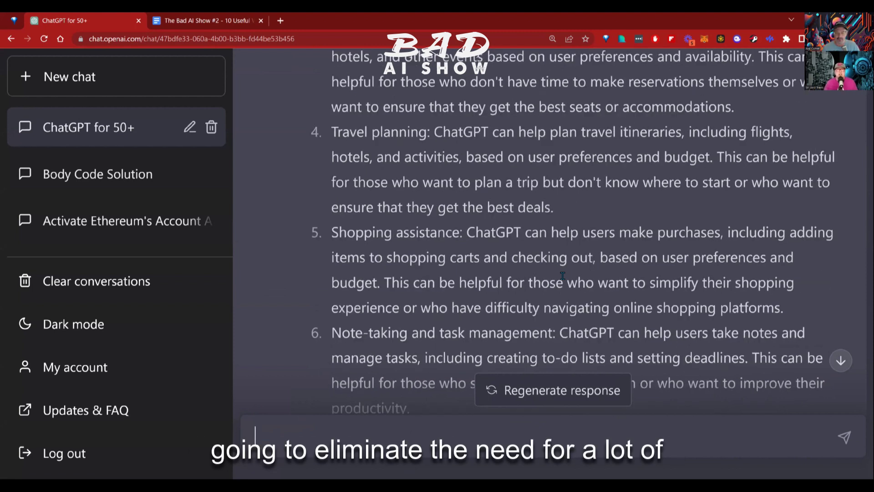
scroll(563, 275, "down", 2)
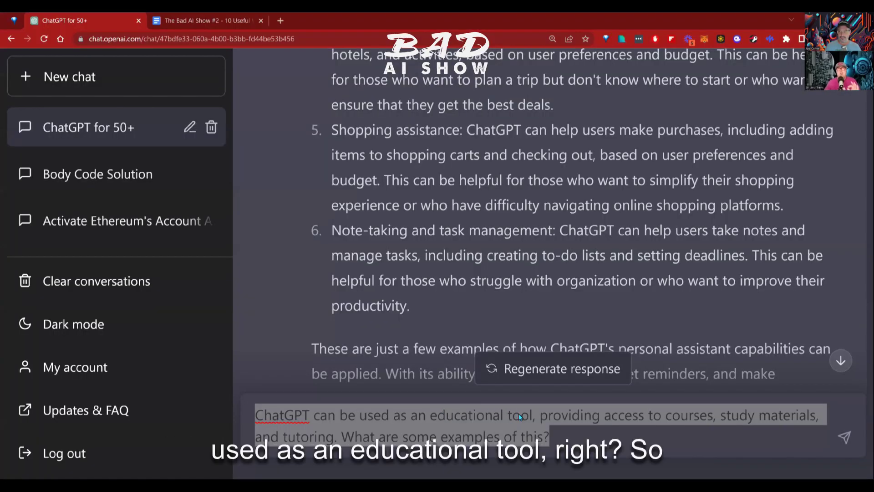
Ask ChatGPT for examples of its use as an educational tool providing access to courses, study materials, and tutoring
left_click(570, 437)
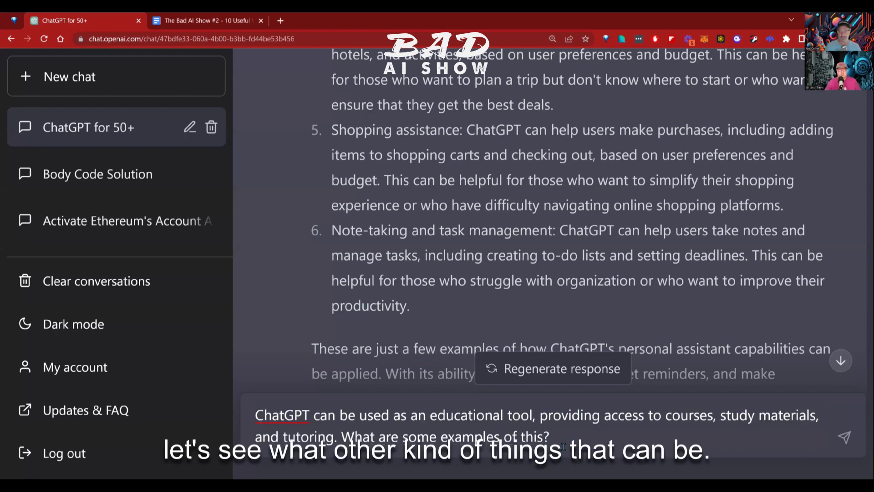
key("Return")
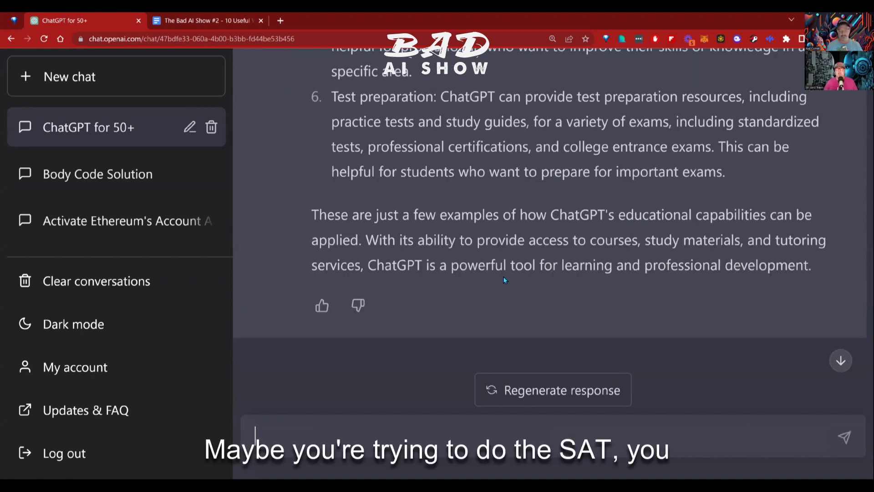
scroll(504, 280, "up", 4)
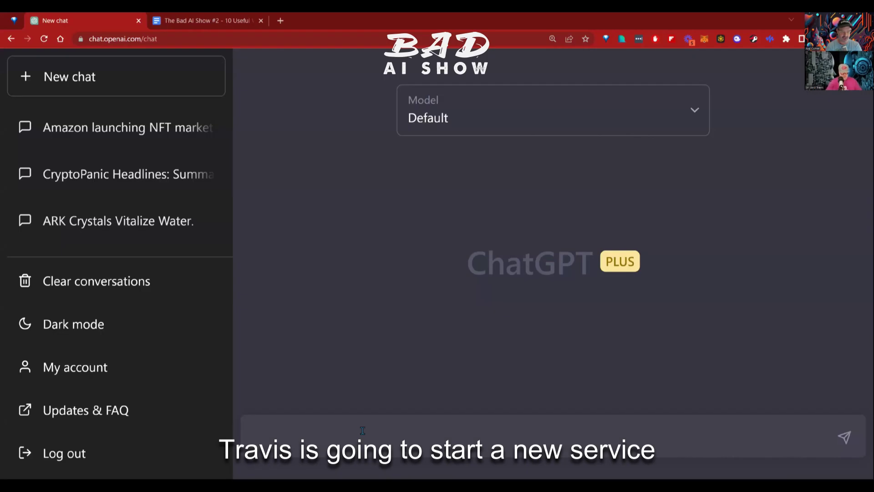
Have ChatGPT write a haiku about AI and NFTs, and regenerate the poem twice
type("Wri")
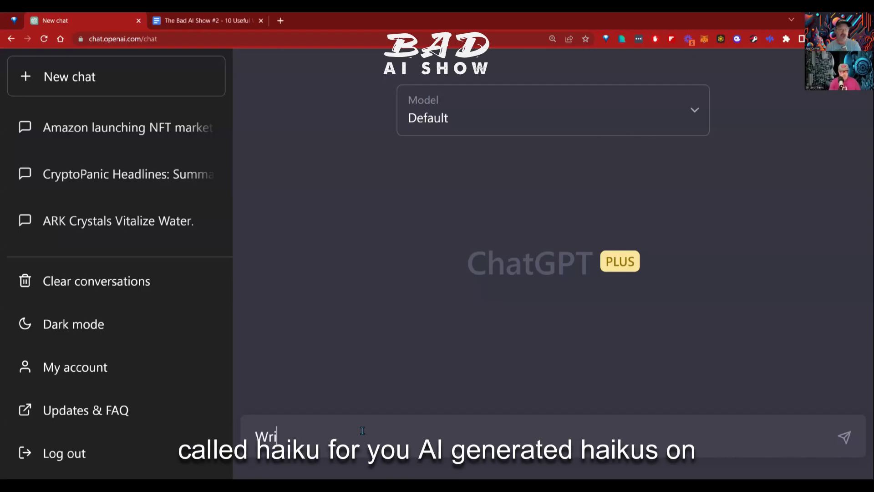
type("te a Ha")
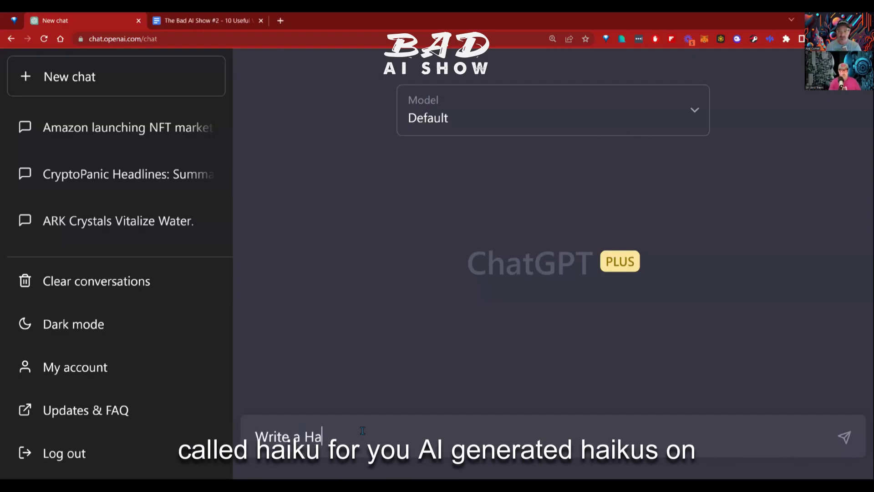
type("iku aboujt A")
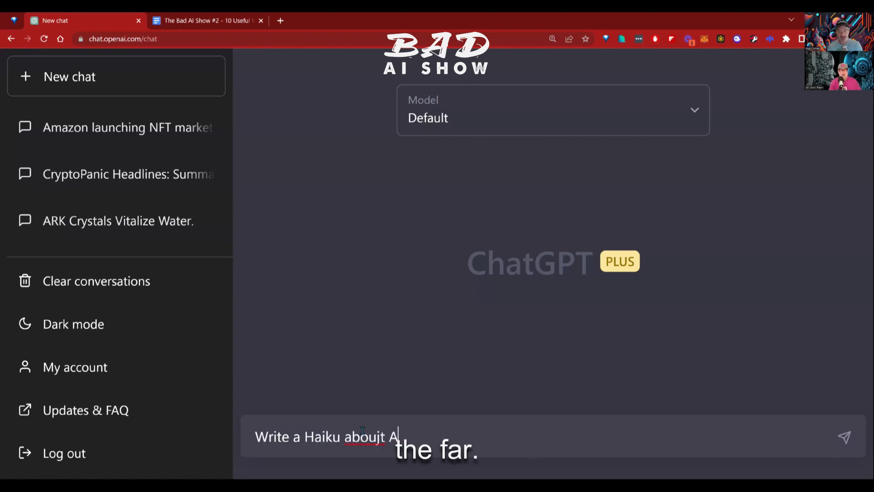
key("BackSpace")
key("BackSpace")
key("BackSpace")
key("BackSpace")
type("t AI")
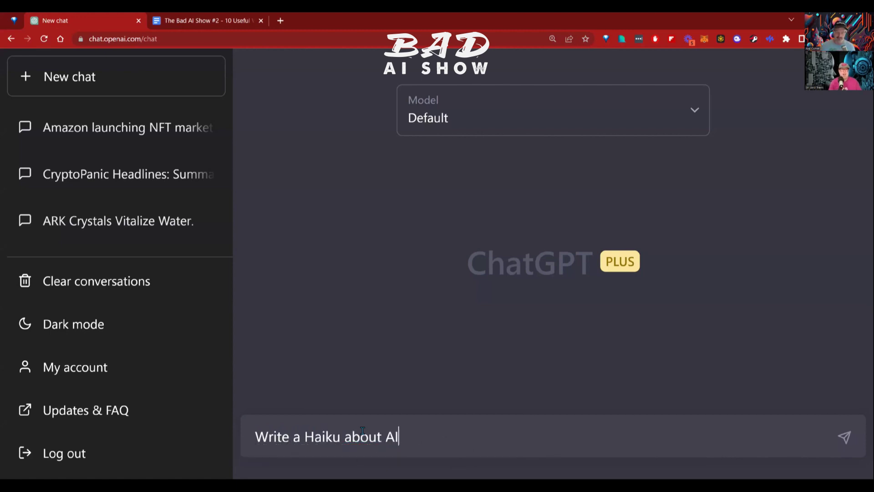
type(" and NFTs")
key("Return")
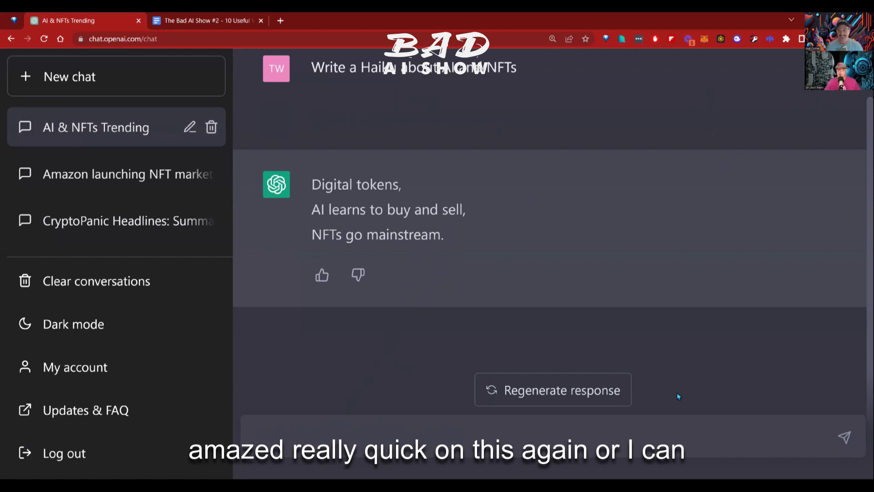
left_click(584, 392)
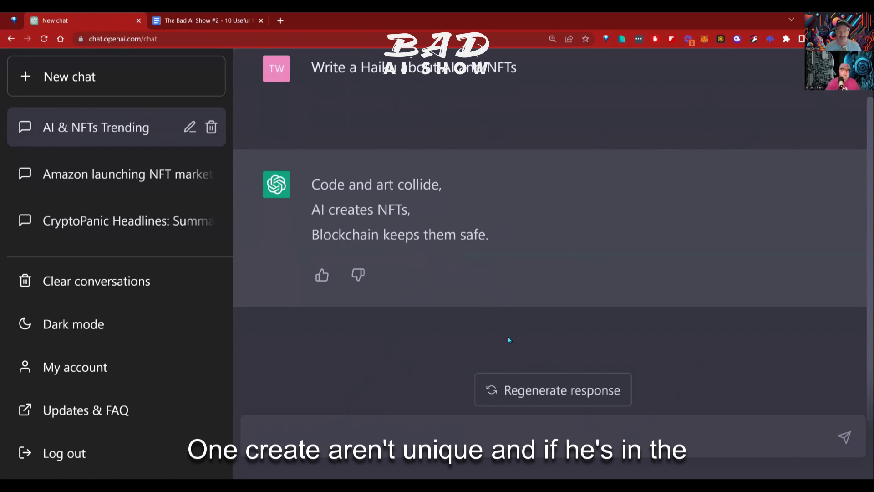
left_click(511, 386)
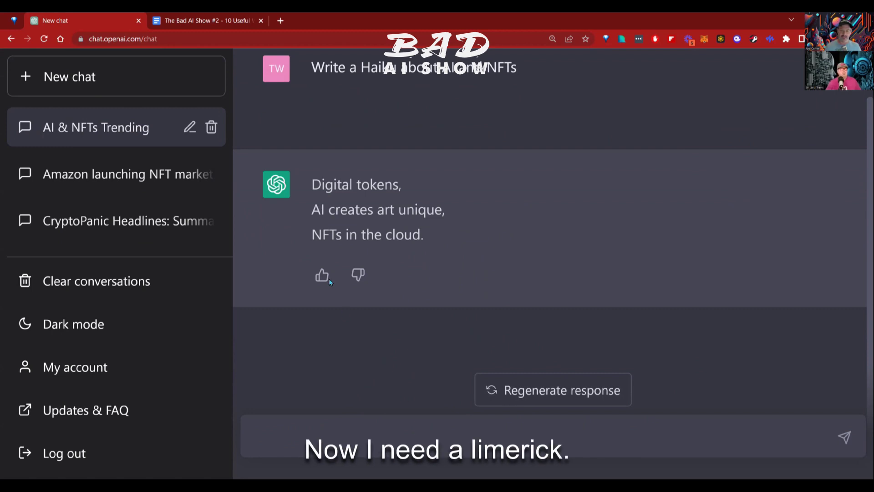
In a new chat, request a limerick about NFTs and regenerate the response twice
left_click(164, 80)
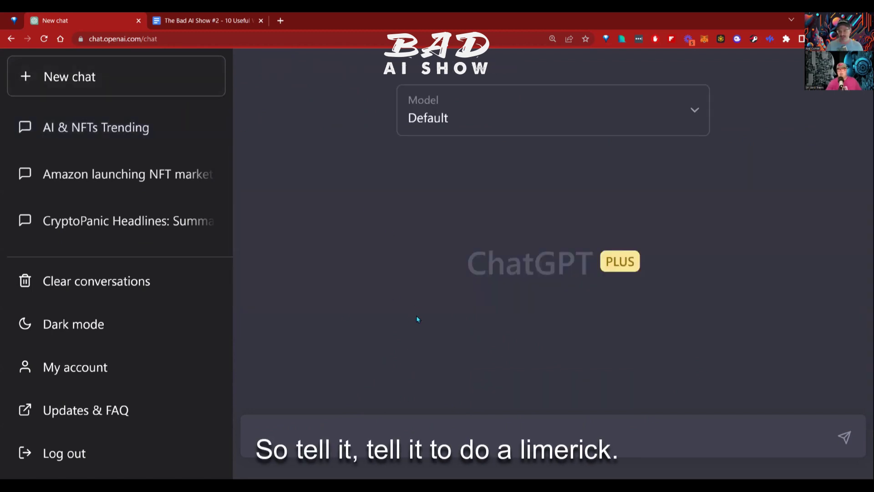
left_click(324, 428)
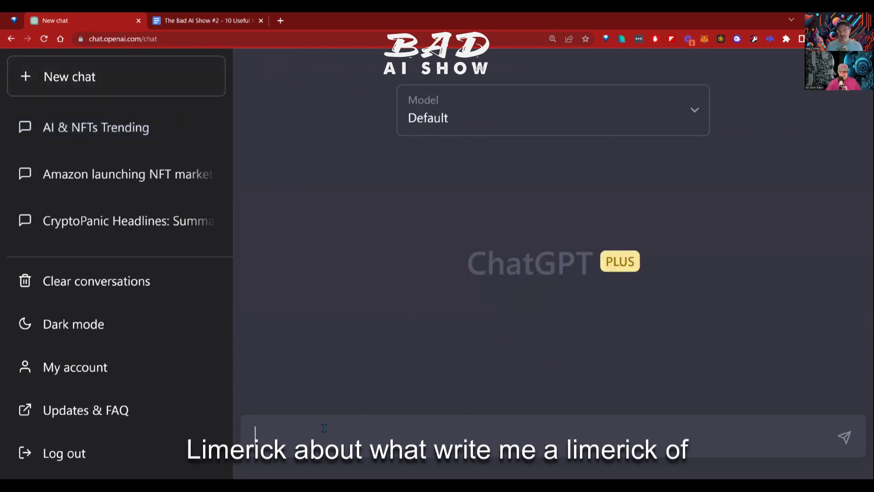
type("Limerick")
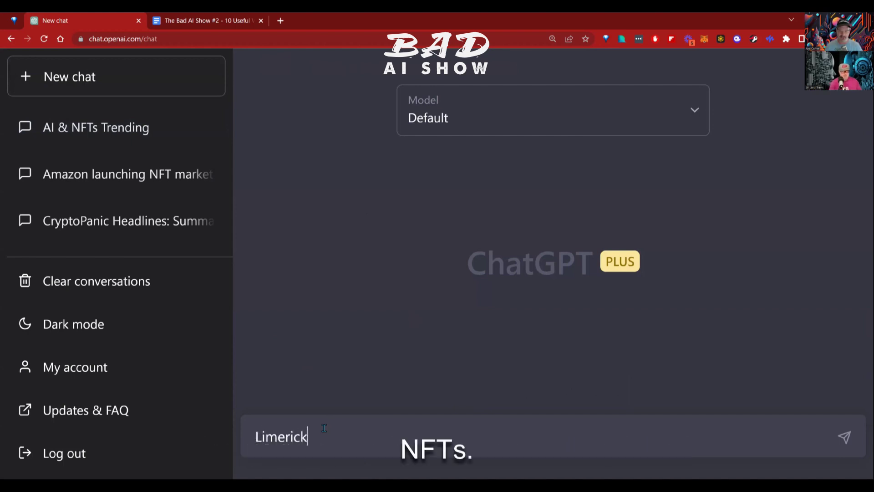
type(" about NFTs")
key("Return")
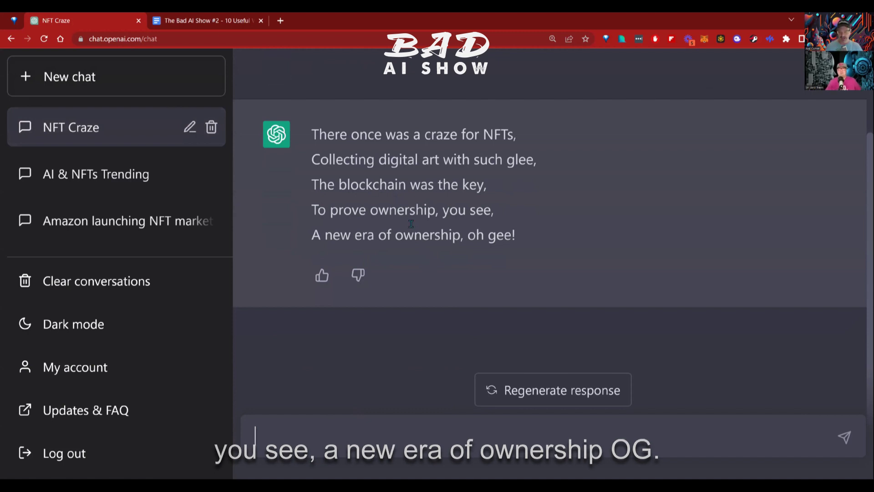
left_click(561, 390)
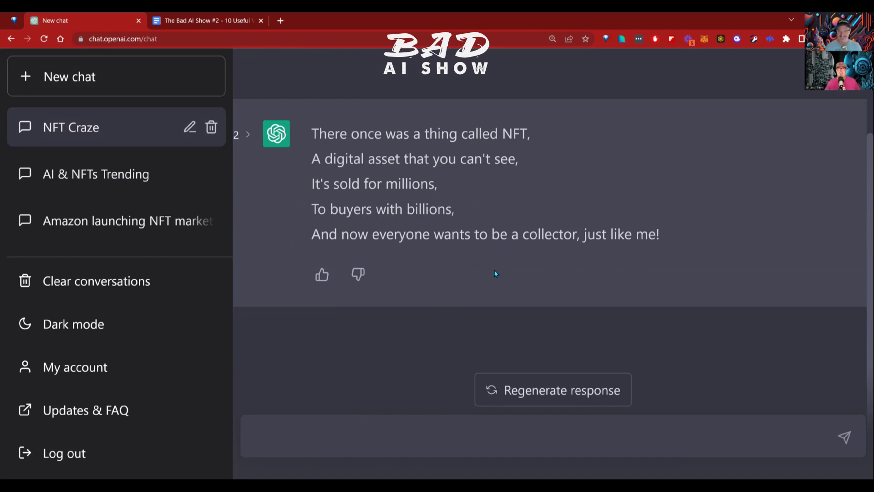
left_click(547, 394)
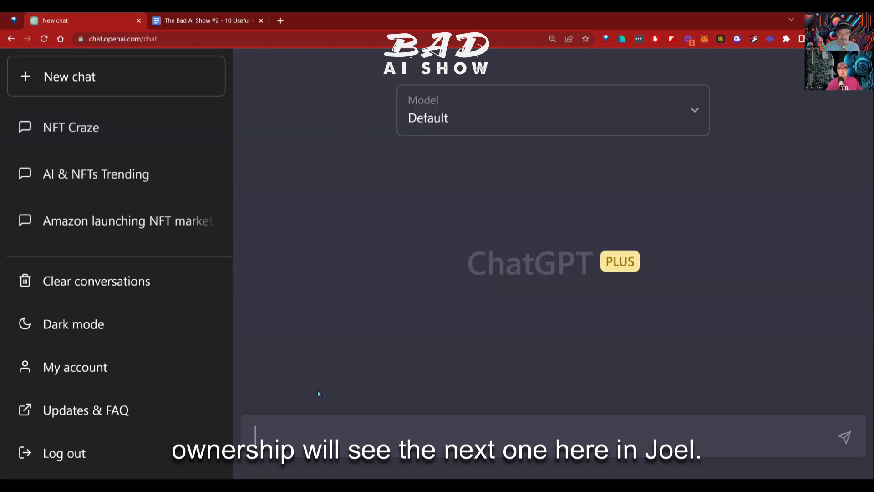
Ask ChatGPT in a new chat for best case examples of research assistance, helping users find relevant sources and information on specific topics
type("ChatGPT can provide research assistance, helping users find relevant sources and information on specific topics. What are some best case examples of this?")
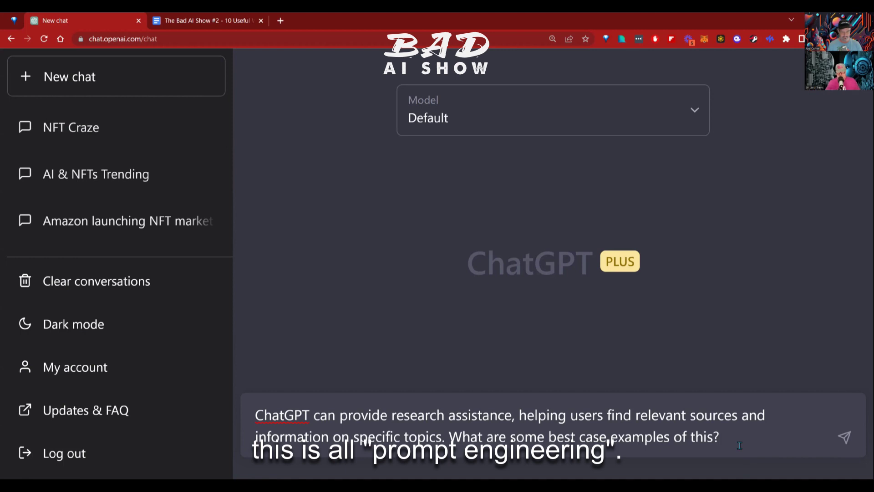
key("Return")
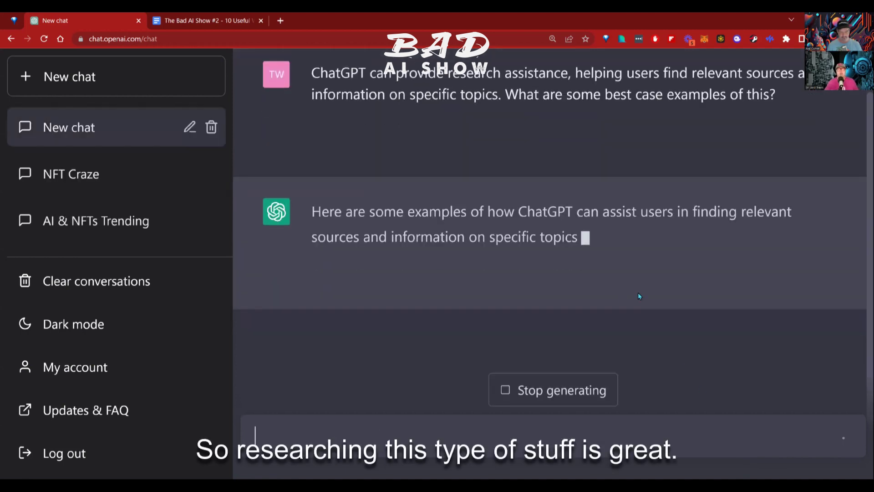